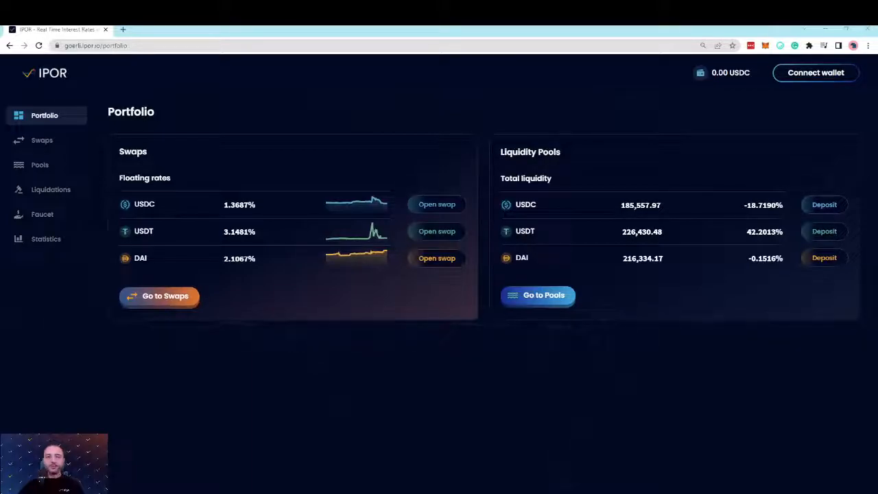
- Connect the Metamask wallet, dismiss the 'Wallet connected' toast and review the Portfolio APR figures
click(804, 72)
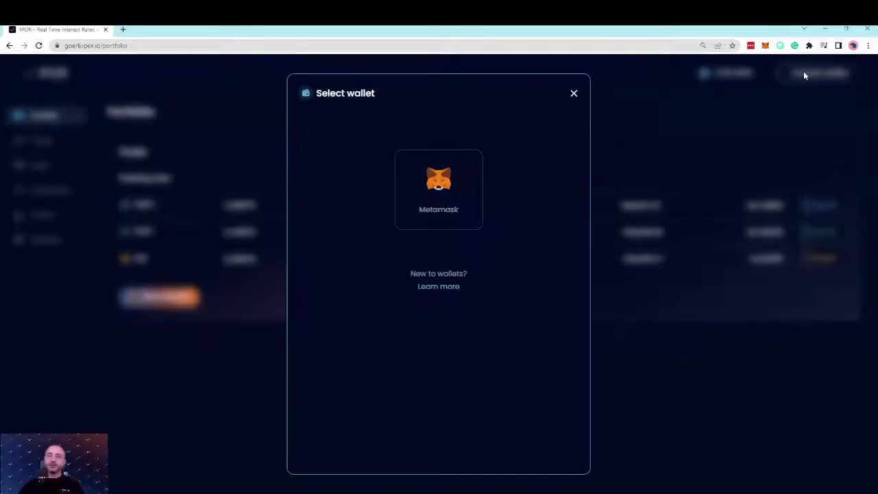
click(423, 208)
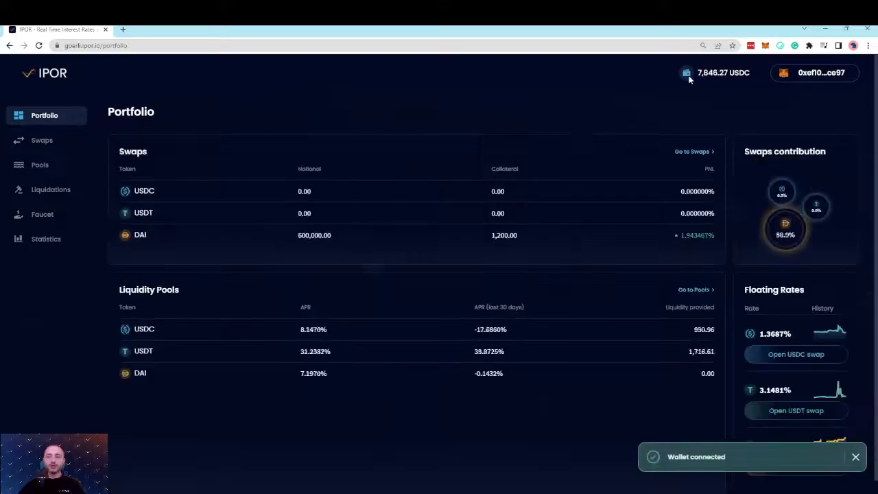
click(855, 456)
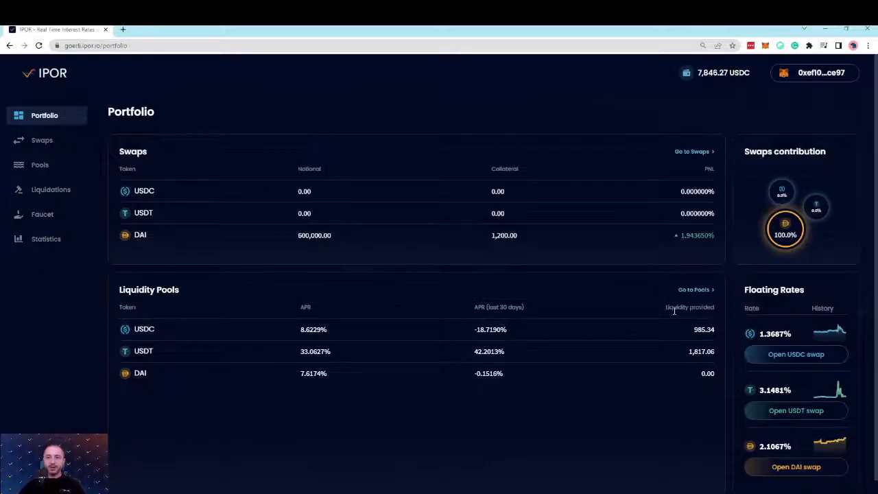
drag(477, 307, 526, 309)
click(487, 318)
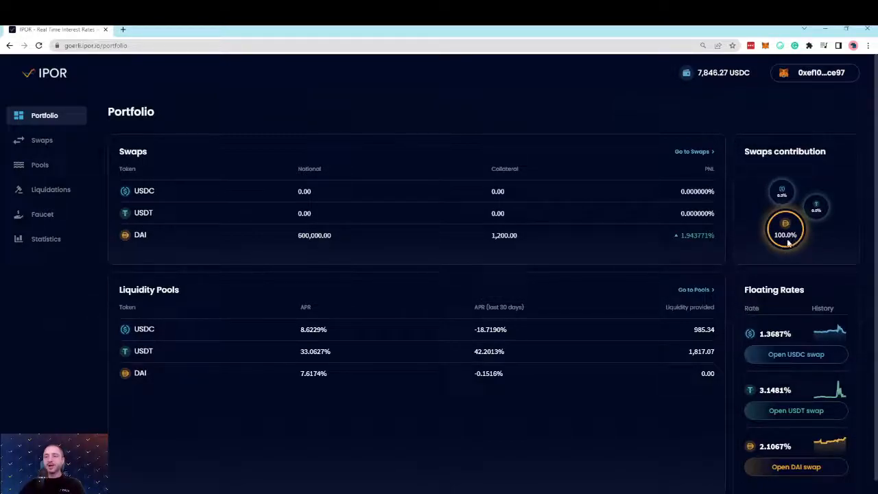
scroll(802, 360, down, 1)
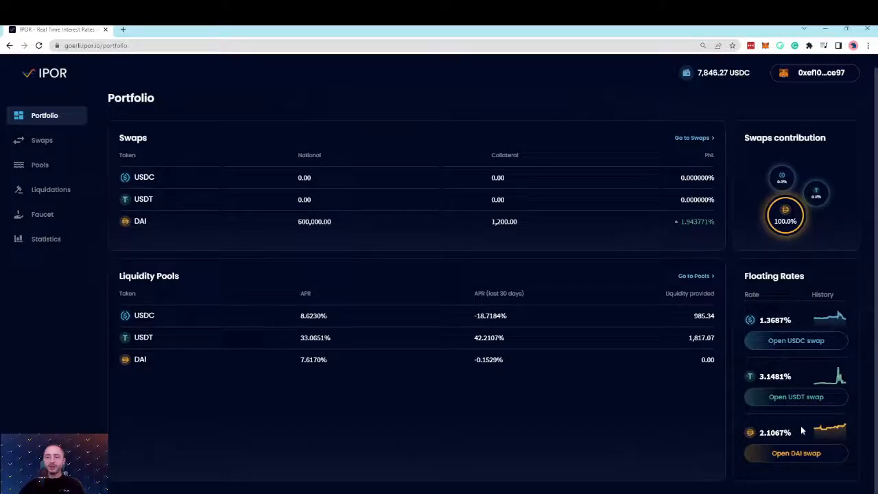
- Browse the USDC, USDT and DAI swap markets, checking the DAI balance, and return to USDC
click(41, 146)
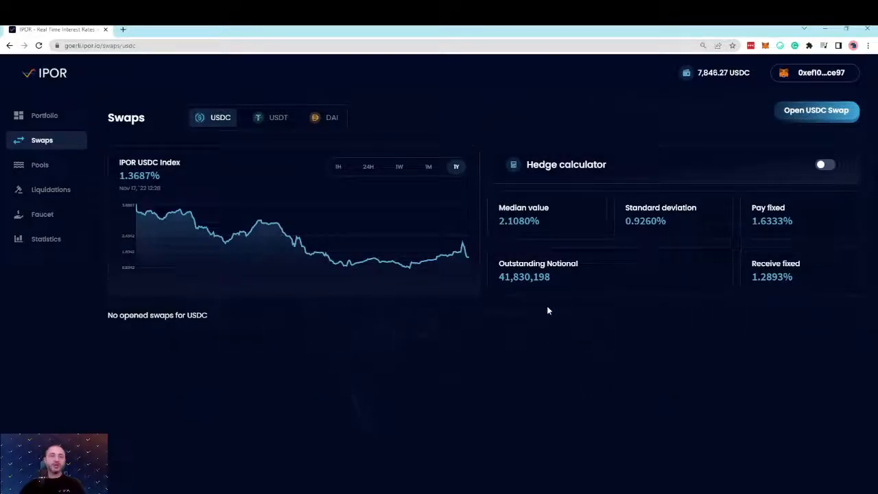
click(271, 118)
click(330, 117)
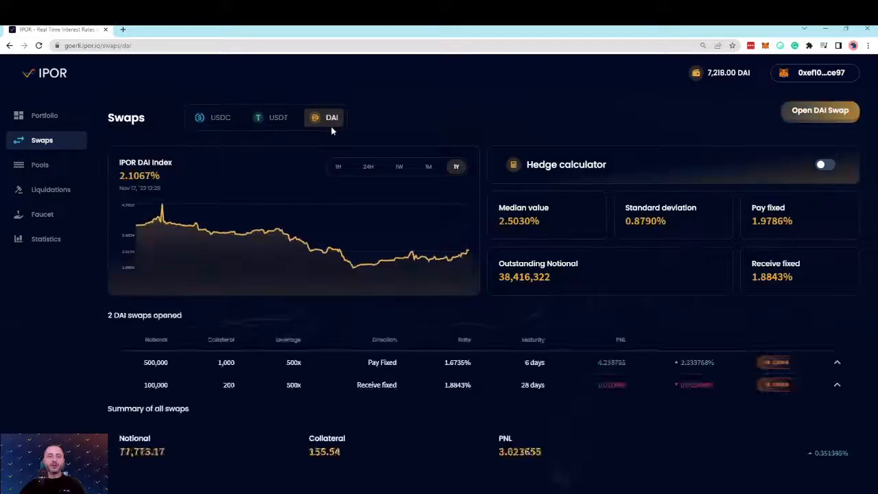
click(275, 119)
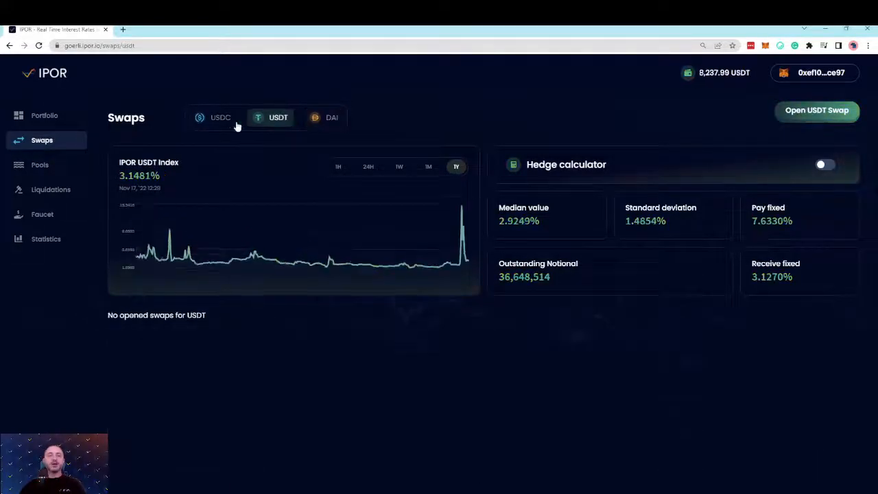
click(212, 117)
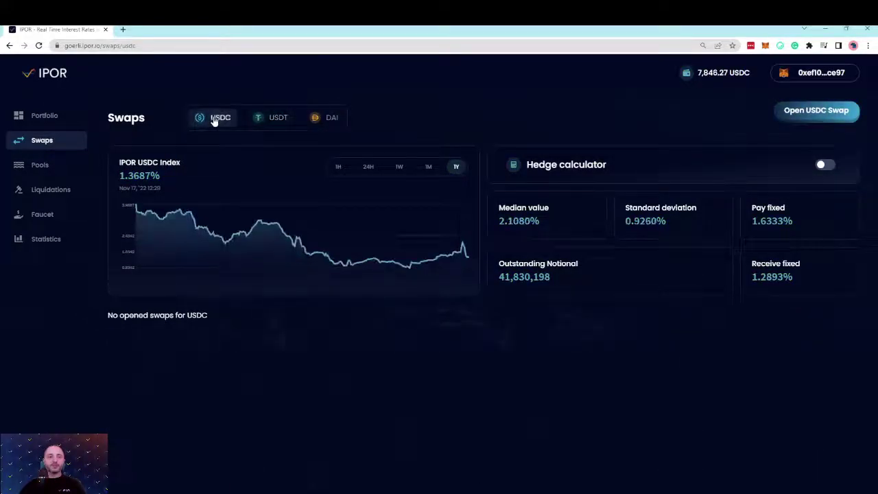
click(269, 118)
click(326, 121)
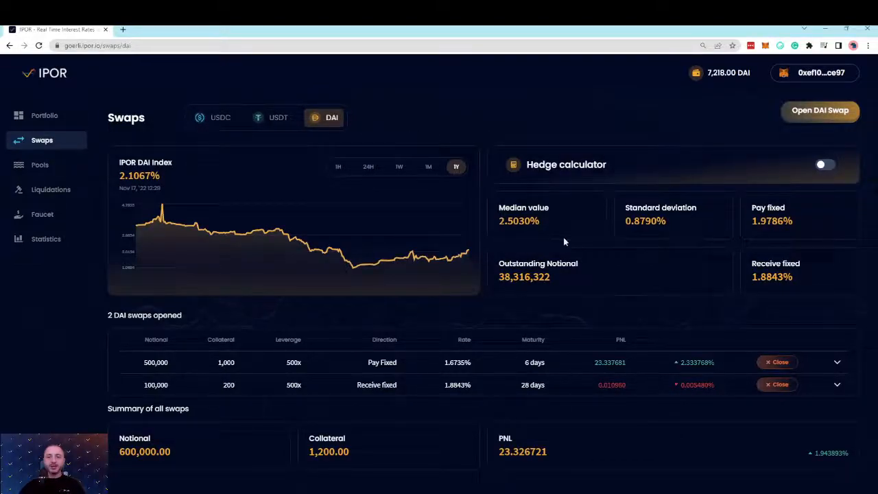
mouse_move(256, 227)
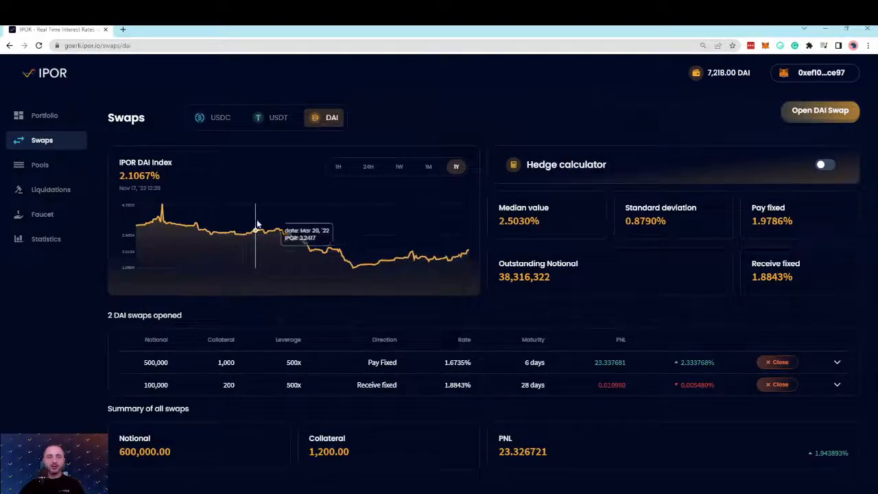
drag(707, 73, 724, 90)
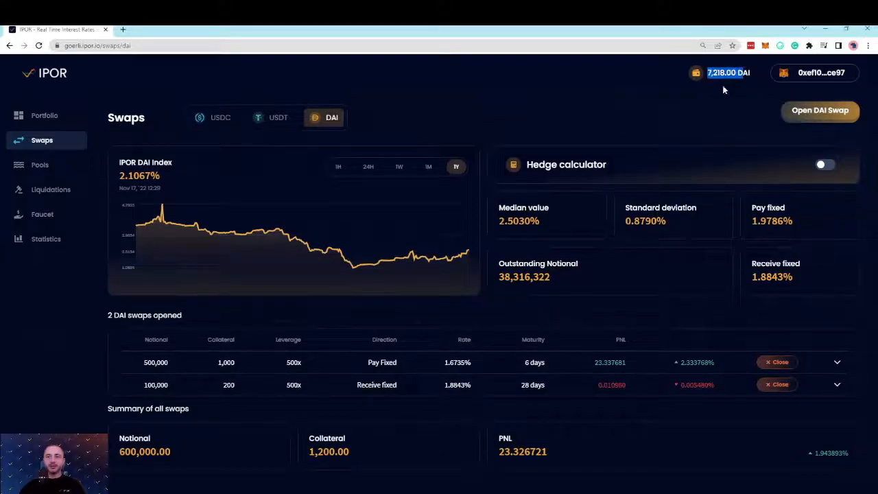
click(288, 120)
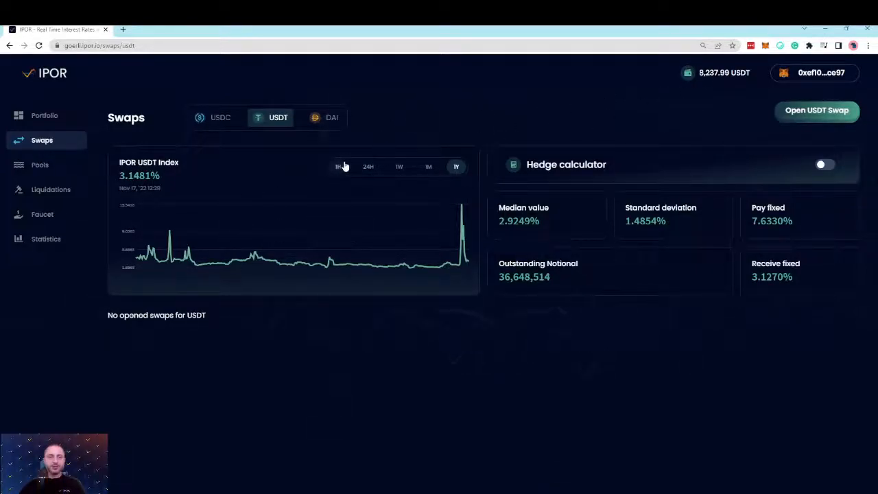
click(212, 120)
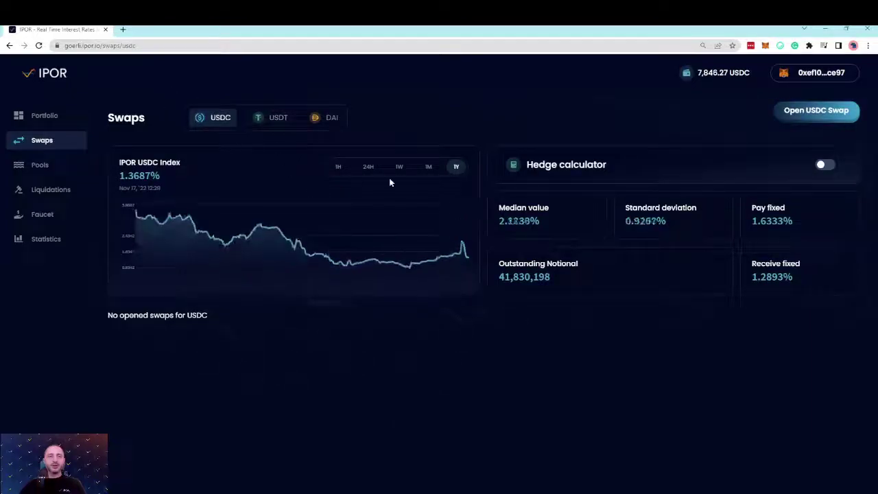
- View the USDC index over 1H, 24H and finally 1Y, noting the 41,830,198 outstanding notional
click(338, 170)
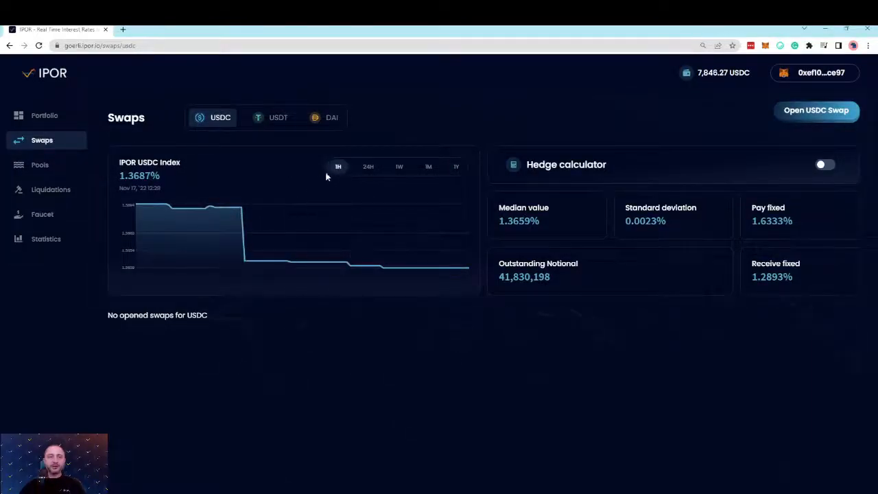
click(368, 168)
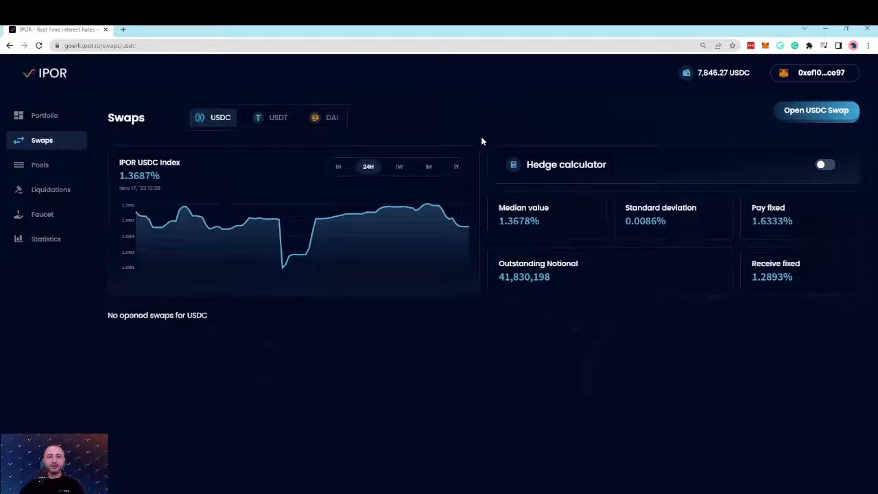
click(456, 167)
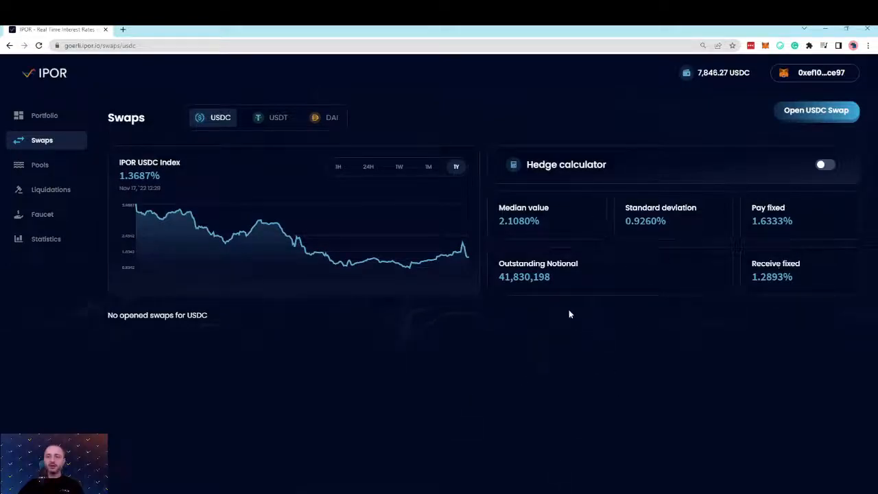
drag(550, 278, 499, 277)
click(508, 278)
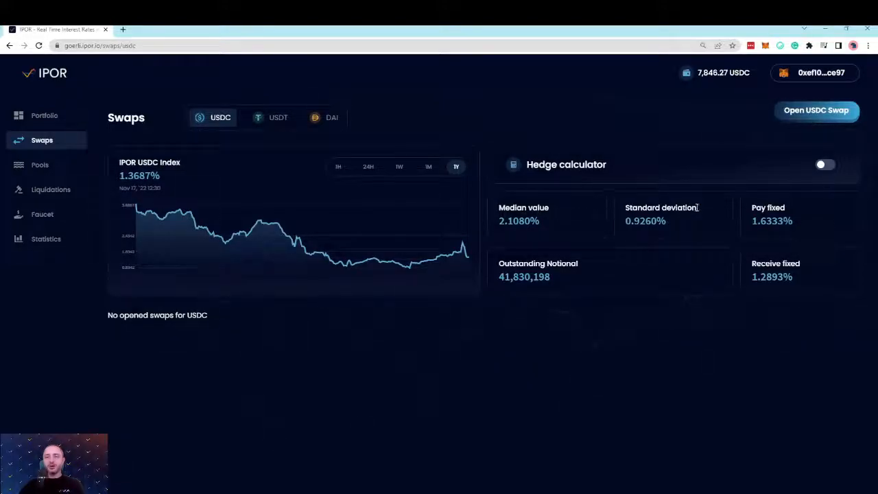
drag(625, 221, 678, 219)
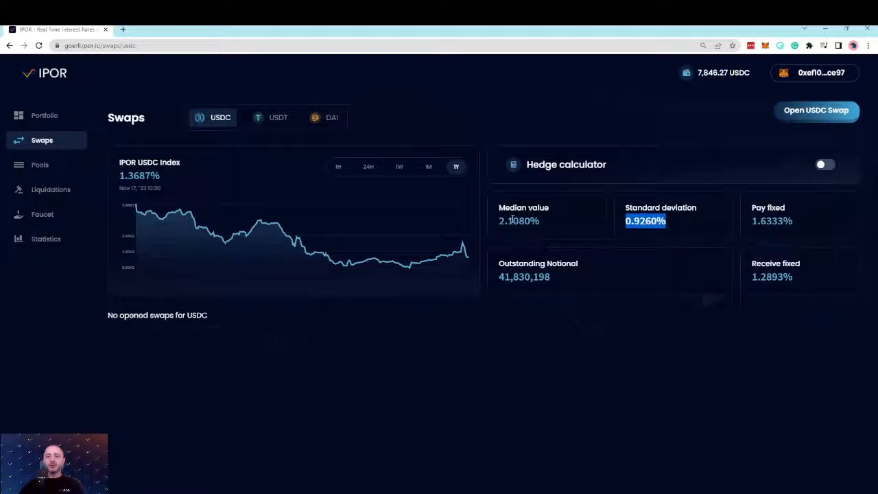
click(575, 225)
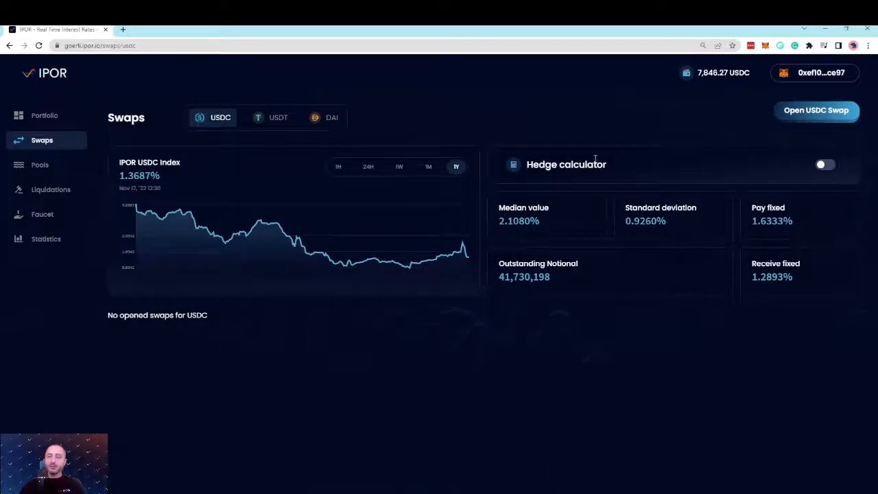
drag(526, 164, 606, 165)
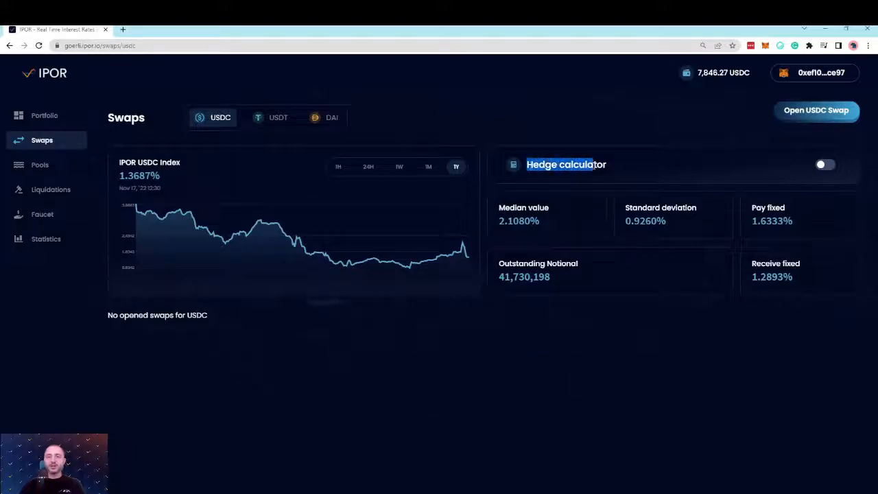
- Expand the hedge calculator and enter 200 USDC collateral, giving a 100000.0 notional
click(800, 163)
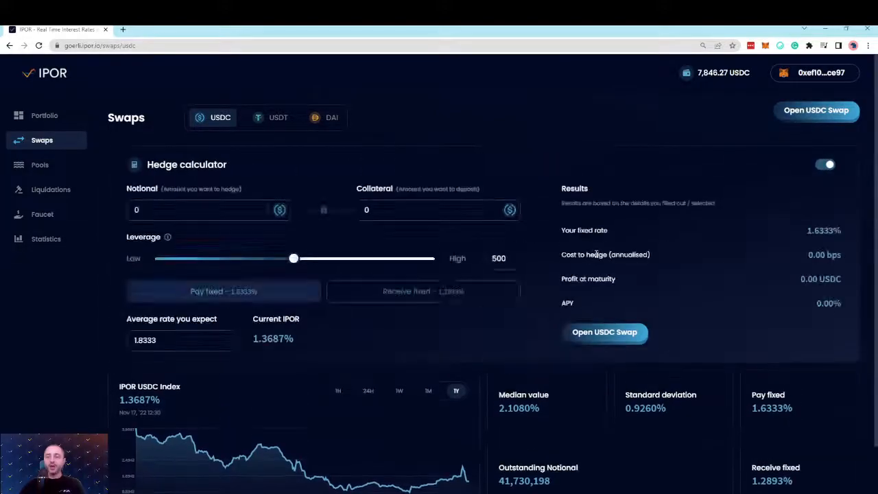
double_click(373, 211)
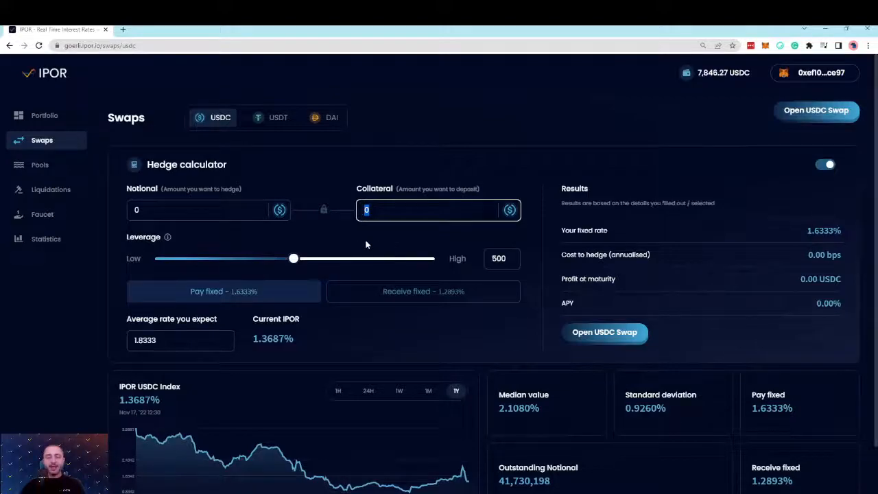
text(2)
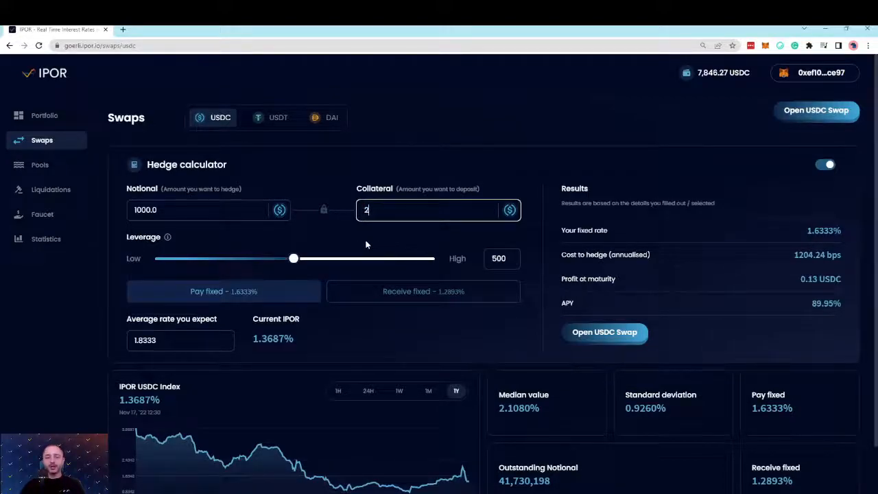
text(00)
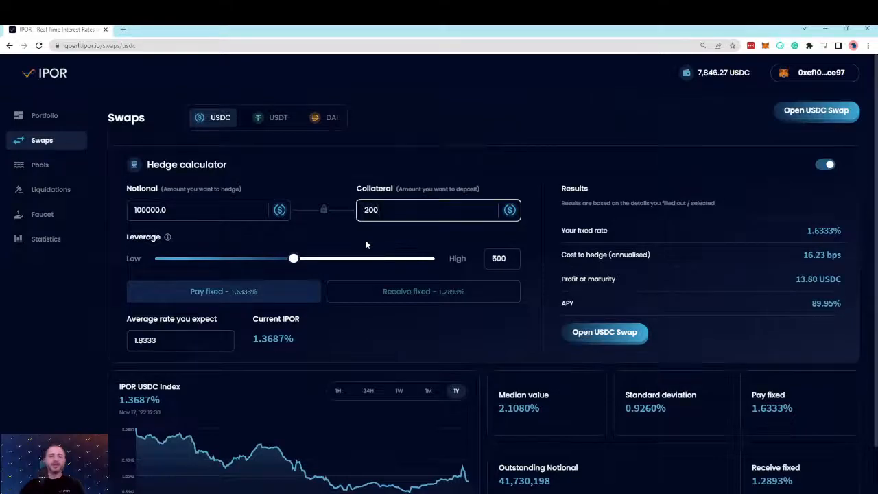
click(405, 159)
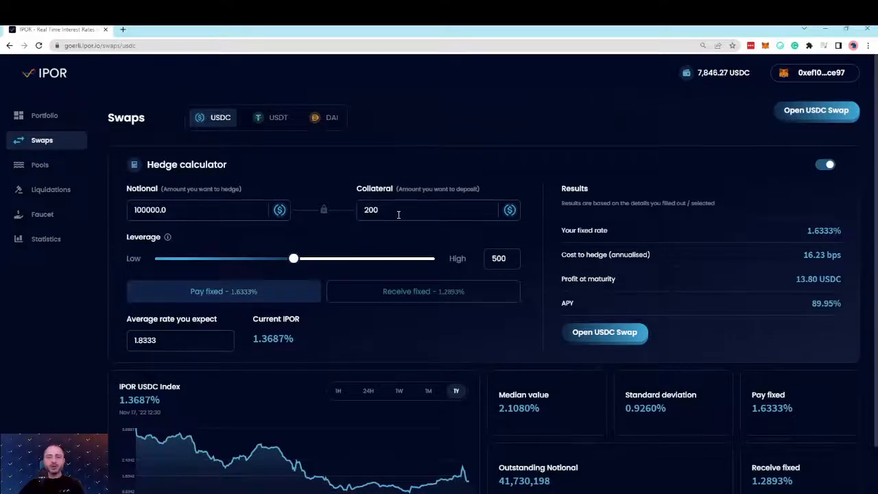
drag(382, 210, 361, 210)
click(401, 167)
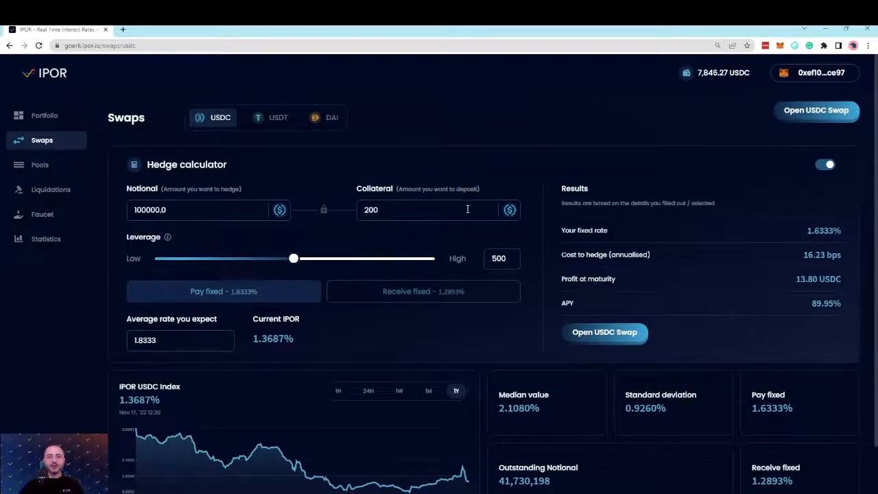
click(182, 210)
drag(182, 210, 131, 212)
click(184, 191)
click(169, 214)
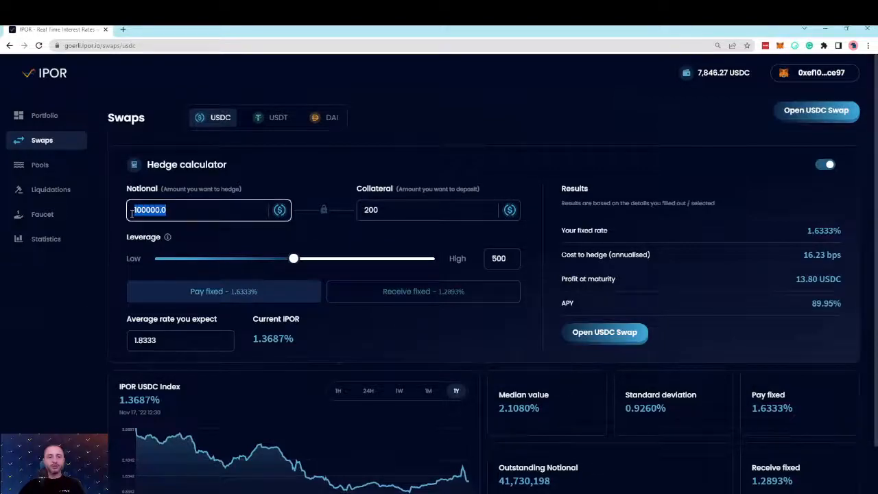
click(305, 182)
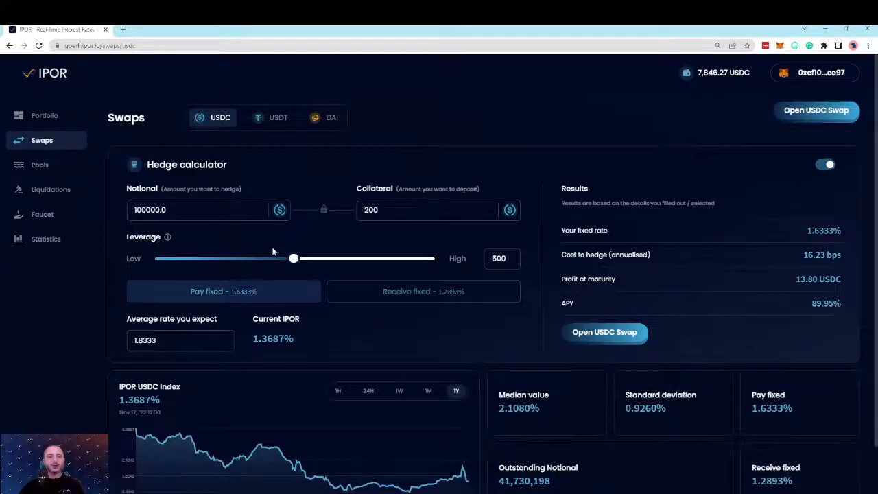
- Raise the leverage slider to the maximum 1000 so the notional becomes 200000.0
mouse_move(293, 258)
mouse_down()
mouse_move(217, 257)
mouse_move(280, 258)
mouse_move(181, 269)
mouse_move(436, 271)
mouse_move(433, 259)
mouse_move(323, 258)
mouse_up()
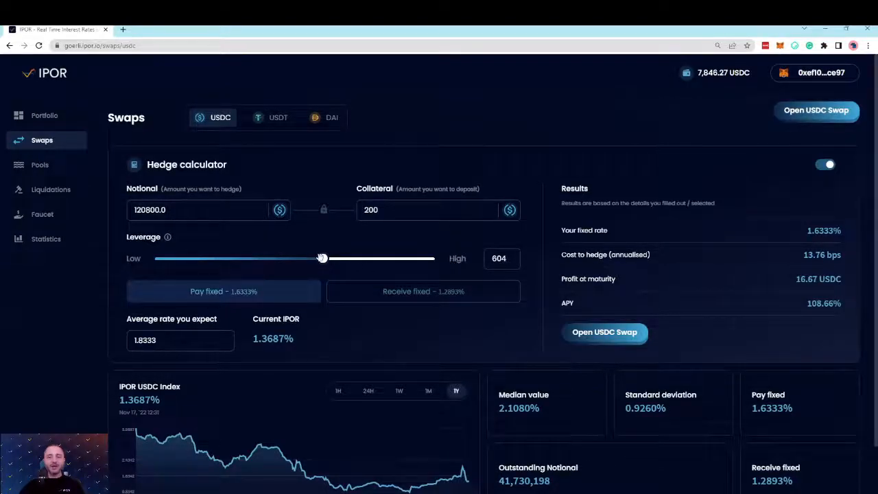
drag(322, 258, 435, 258)
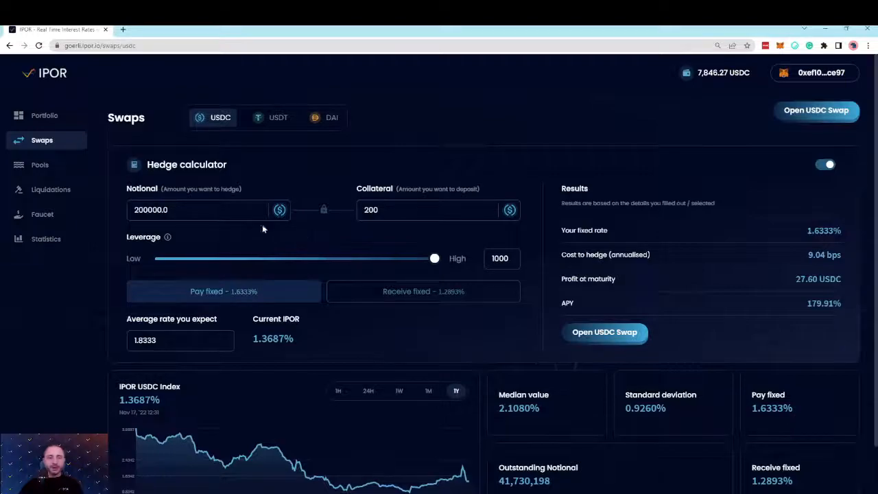
- Review the 200000.0 notional, current IPOR rate 1.3687% and expected average rate 1.8333
drag(177, 216, 122, 211)
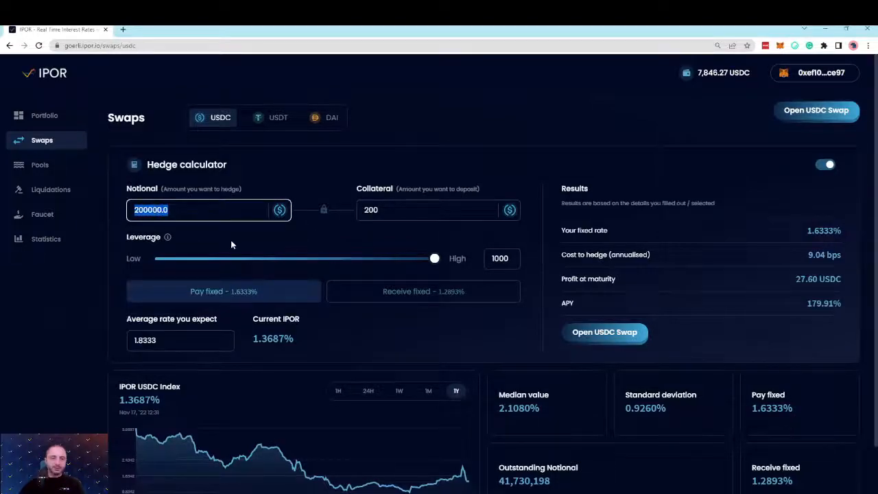
click(231, 245)
drag(182, 211, 136, 213)
click(173, 212)
click(143, 212)
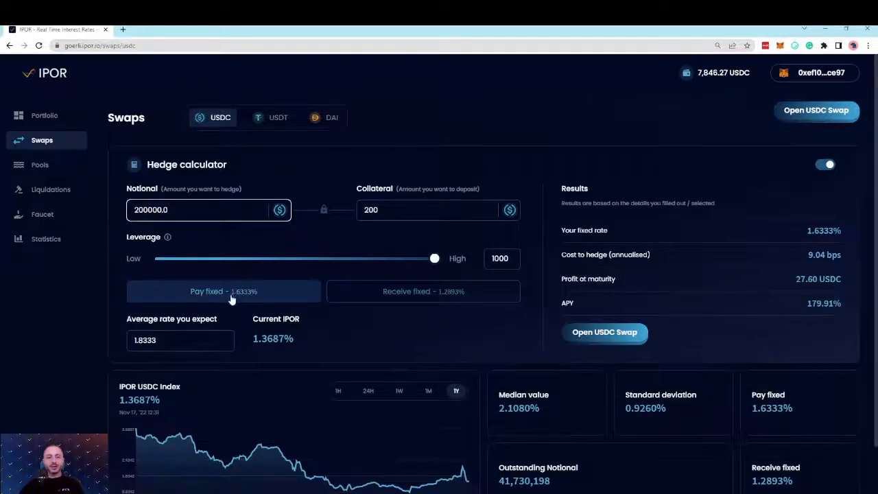
click(195, 215)
click(191, 296)
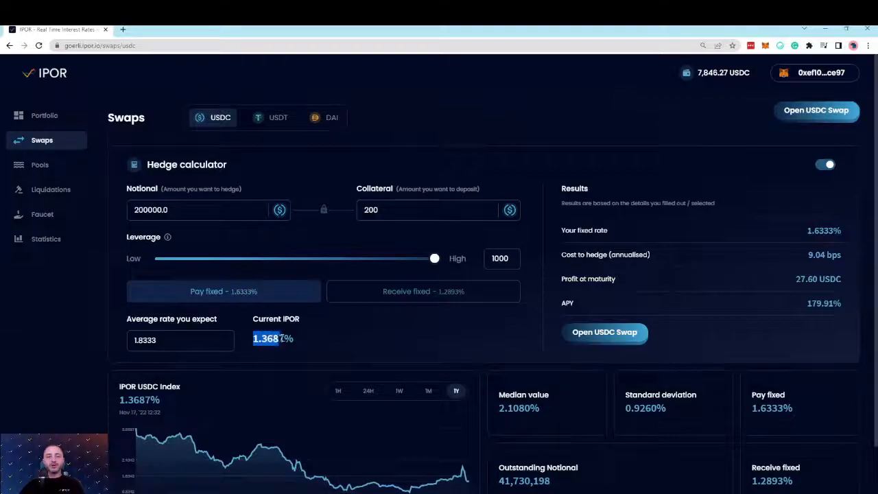
drag(251, 336, 295, 339)
click(252, 341)
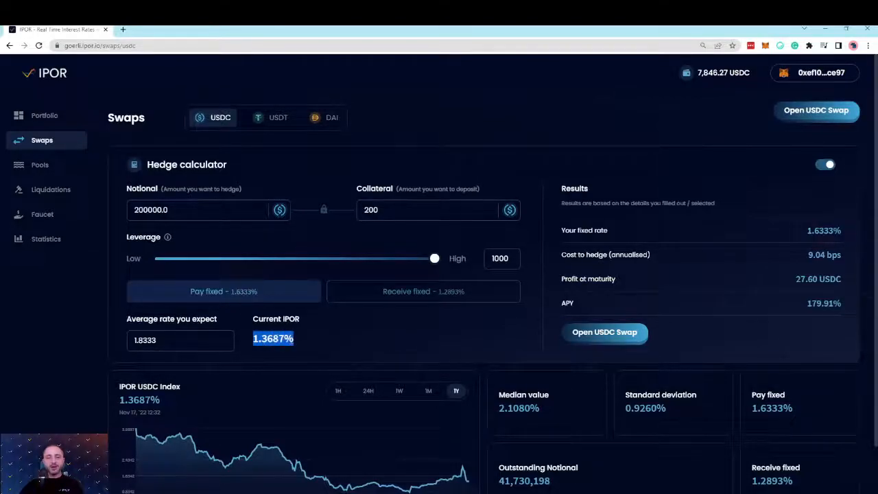
click(266, 341)
mouse_move(165, 339)
mouse_down()
mouse_move(130, 340)
mouse_move(140, 340)
mouse_up()
click(178, 339)
click(162, 343)
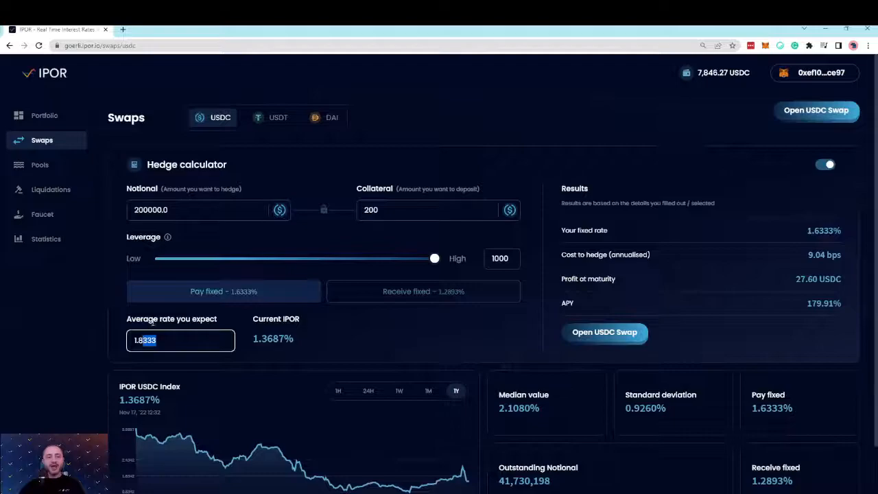
click(320, 329)
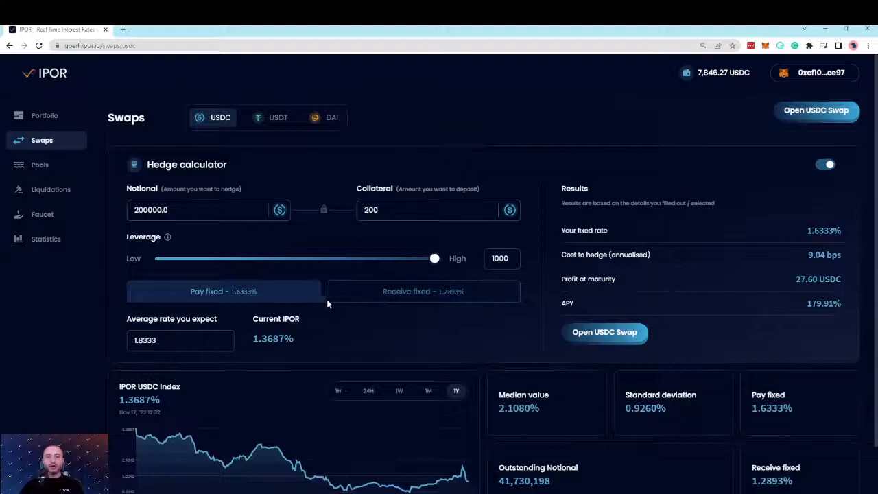
- Compare receive-fixed results with pay-fixed and settle on the pay-fixed direction
click(440, 296)
click(203, 299)
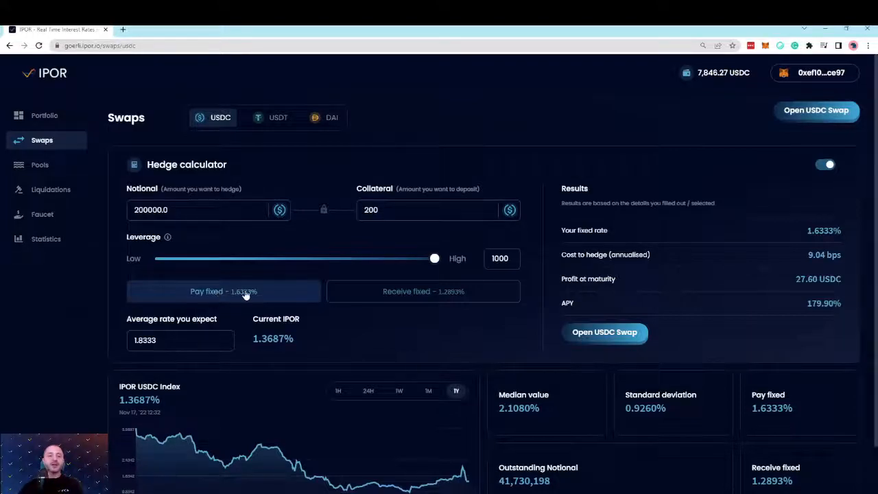
drag(249, 338, 302, 343)
click(272, 339)
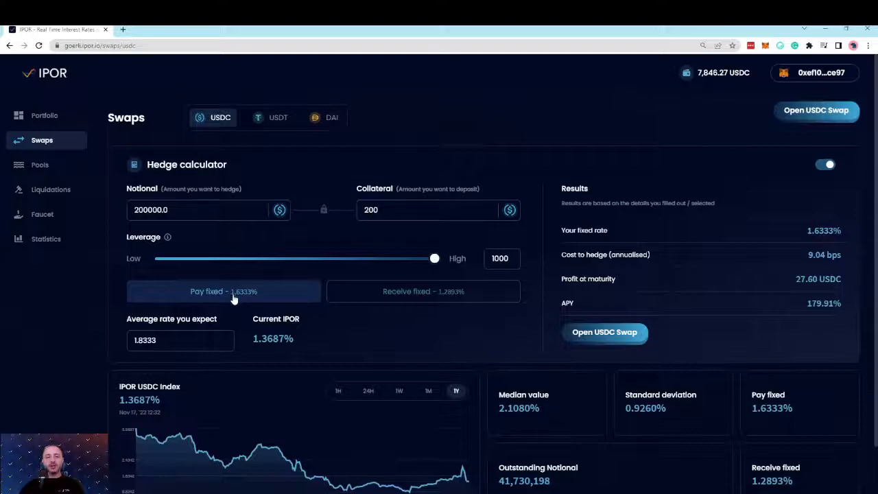
click(411, 295)
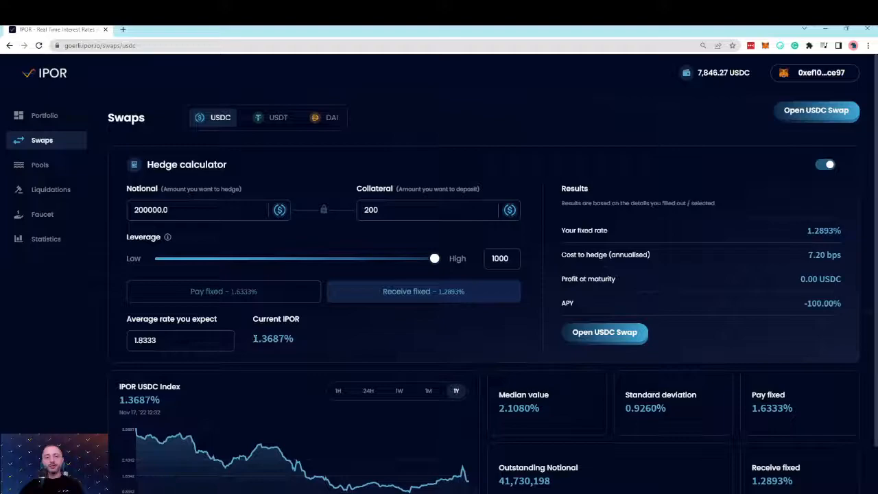
drag(254, 339, 297, 343)
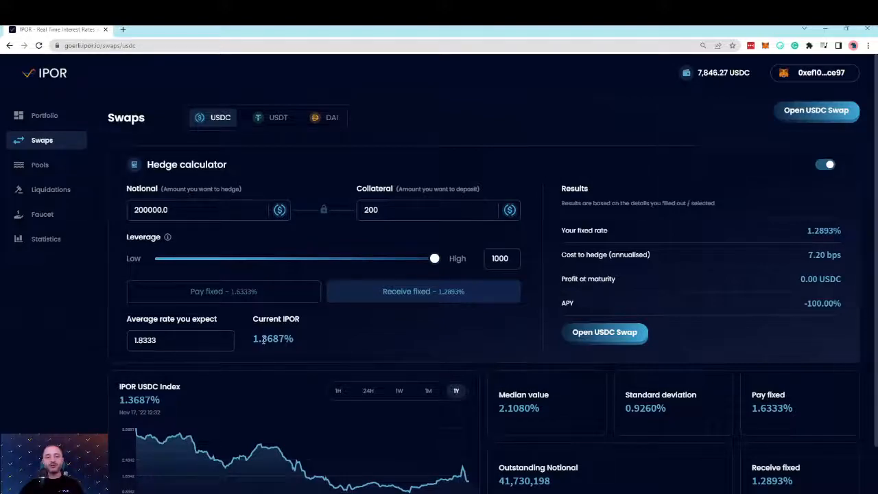
click(414, 307)
click(216, 295)
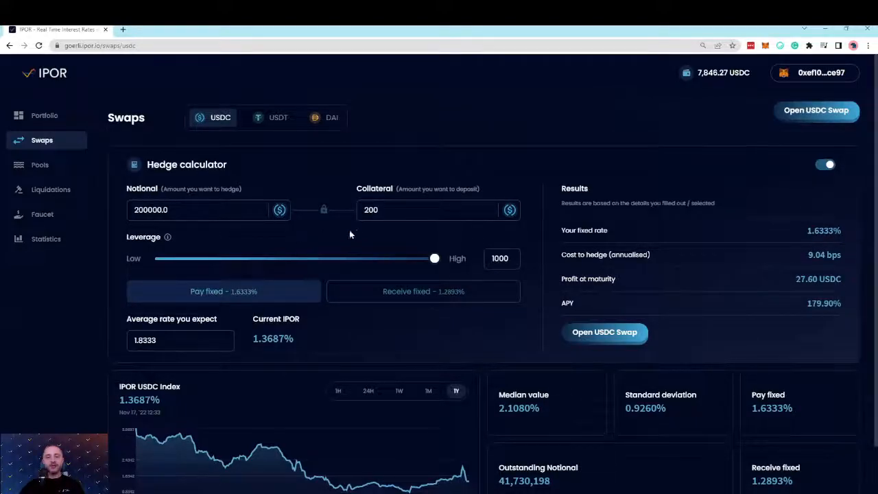
- Set the expected average rate to 1.9, yielding 36.81 USDC profit and 239.94% APY on 200 collateral
click(152, 340)
drag(154, 341, 136, 340)
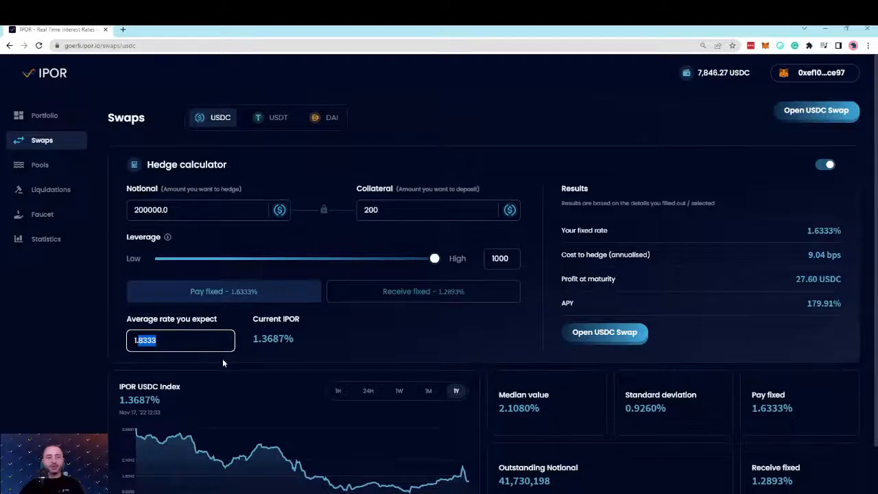
click(157, 341)
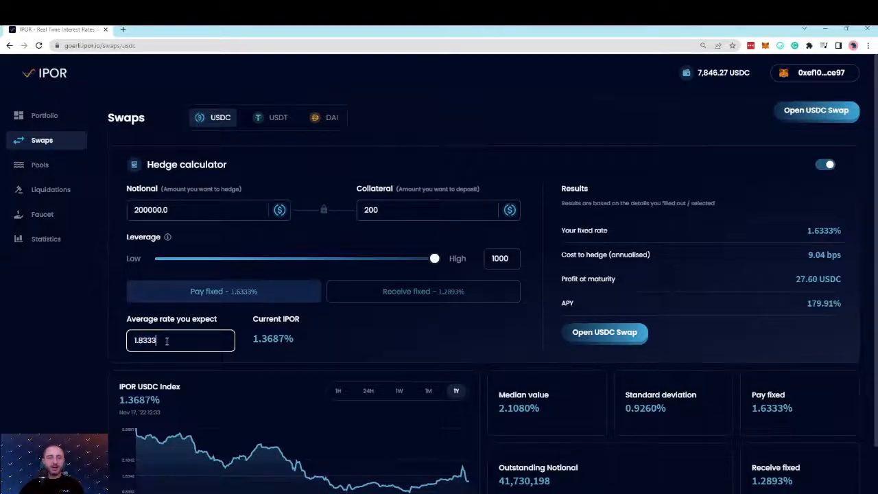
drag(166, 341, 134, 341)
text(1.76)
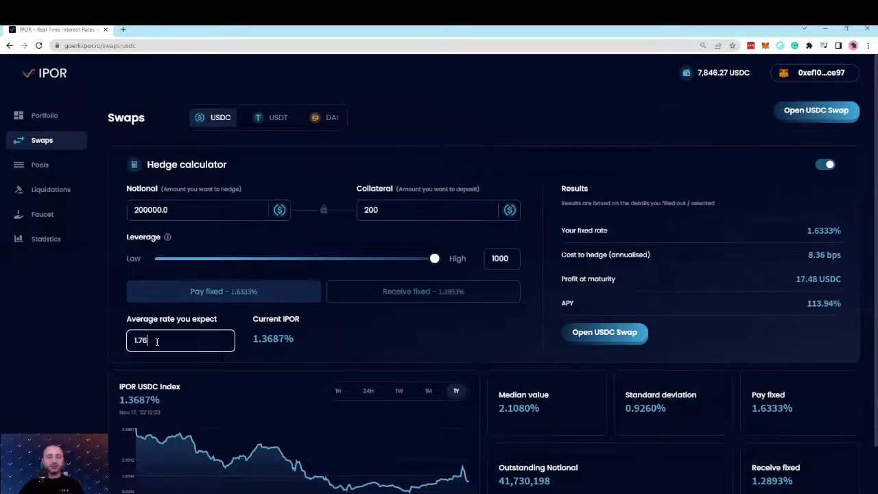
key(BackSpace)
key(BackSpace)
text(8)
key(BackSpace)
text(9)
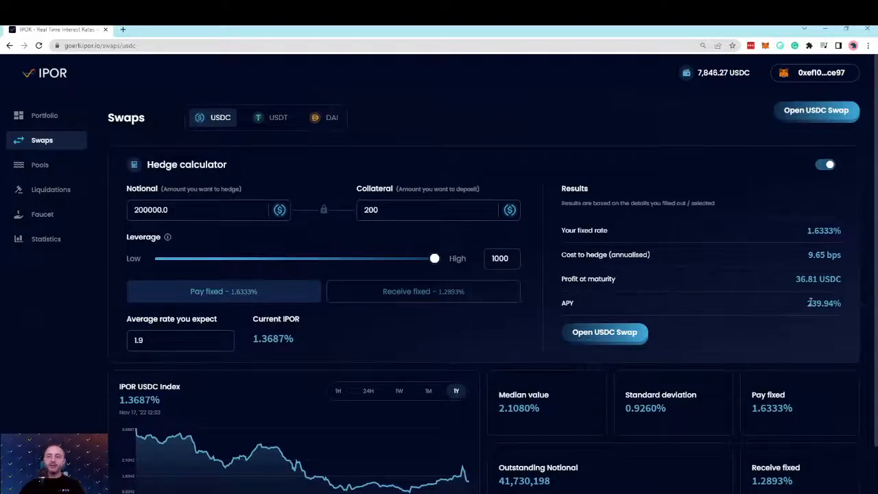
drag(810, 302, 845, 309)
mouse_move(796, 279)
mouse_down()
mouse_move(843, 281)
mouse_move(813, 280)
mouse_up()
click(797, 284)
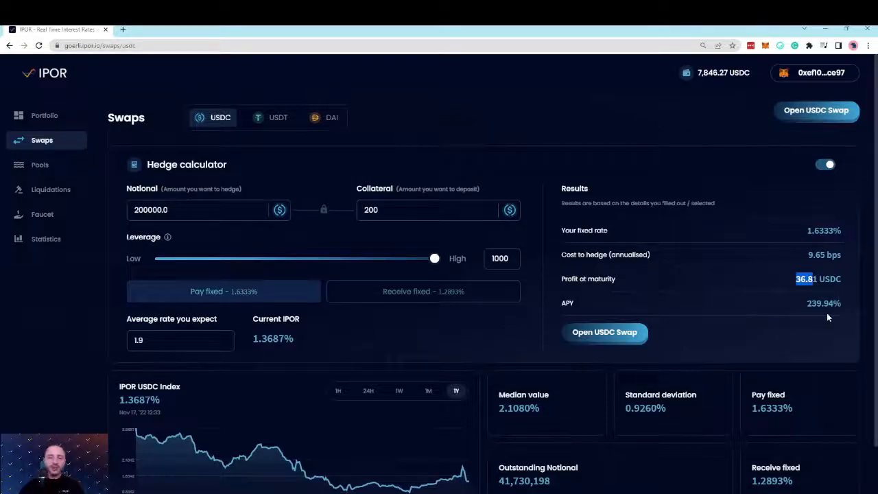
click(590, 313)
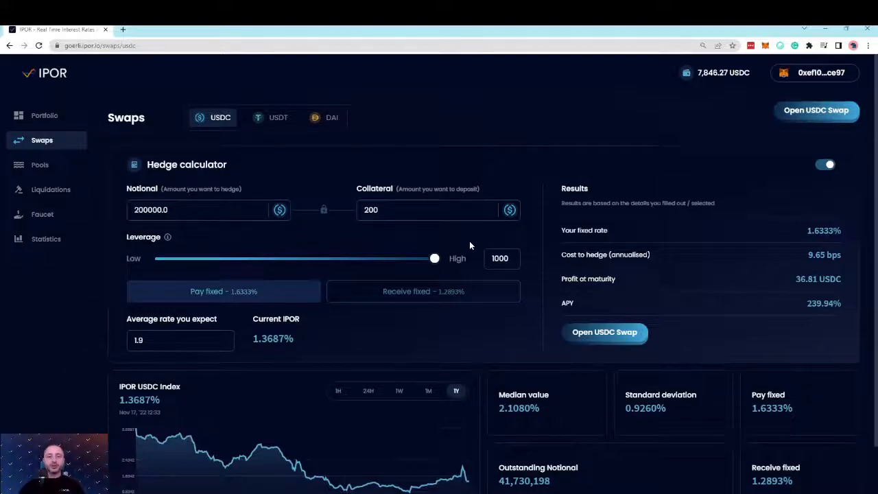
click(382, 209)
double_click(383, 210)
click(382, 210)
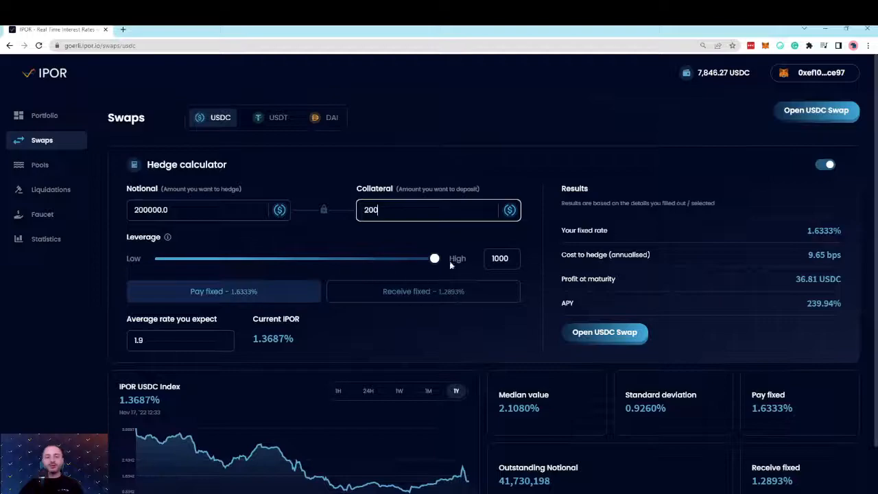
click(355, 241)
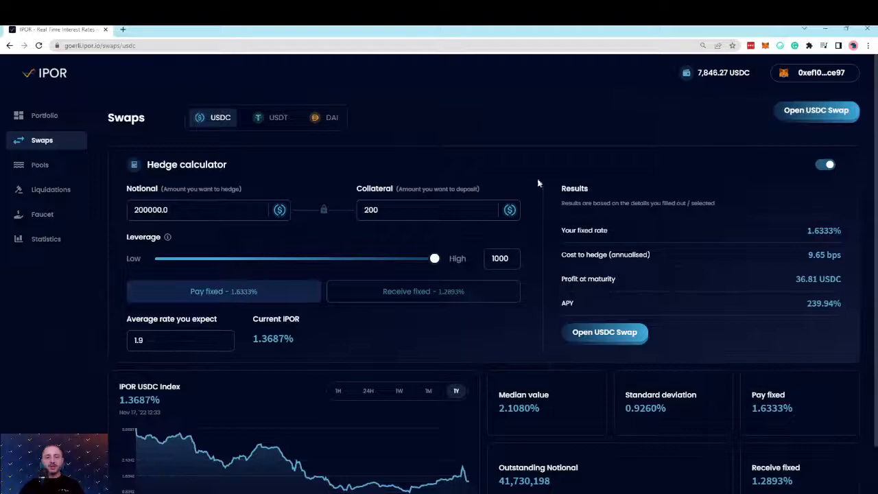
- Bring up the USDC swap form from the calculator's settings and switch it to Simple view
click(617, 336)
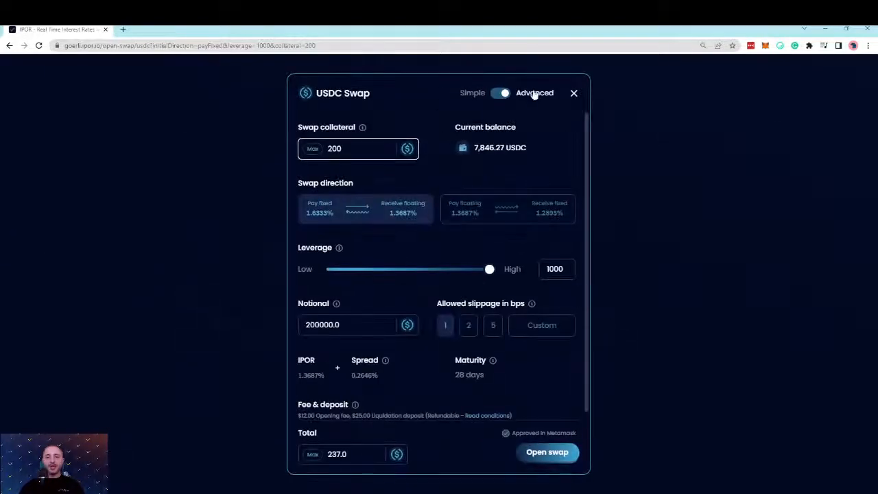
click(487, 173)
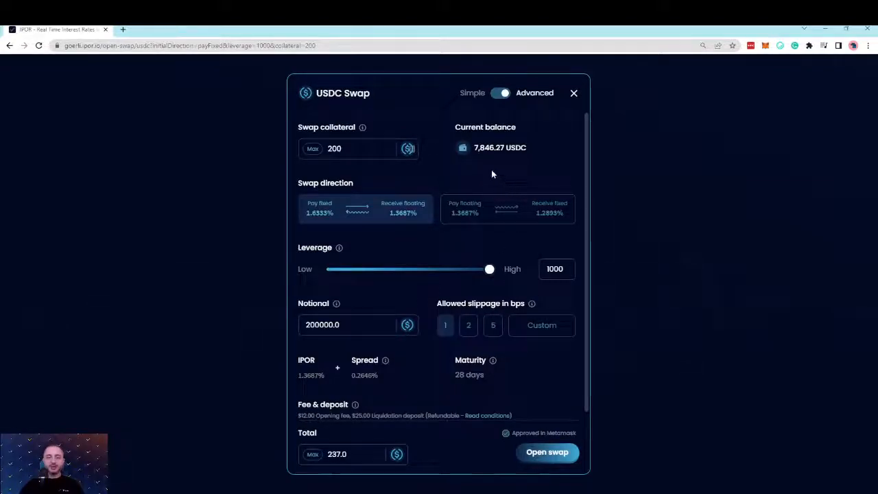
click(500, 93)
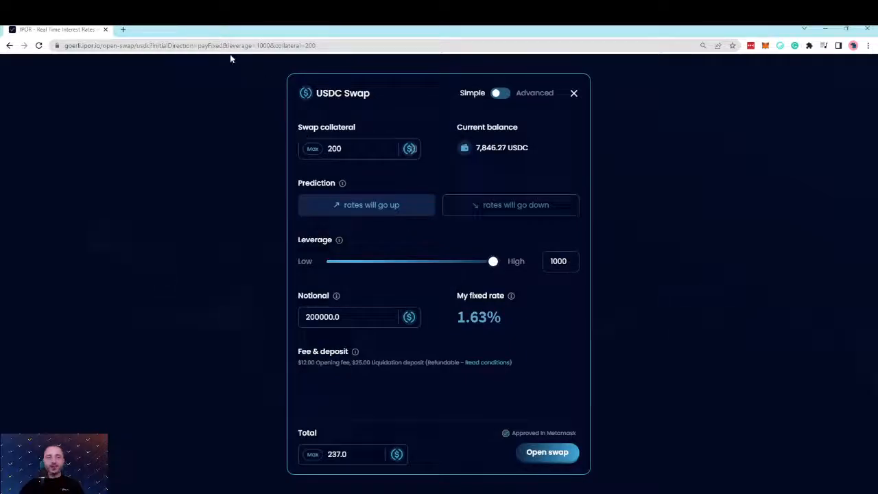
click(148, 44)
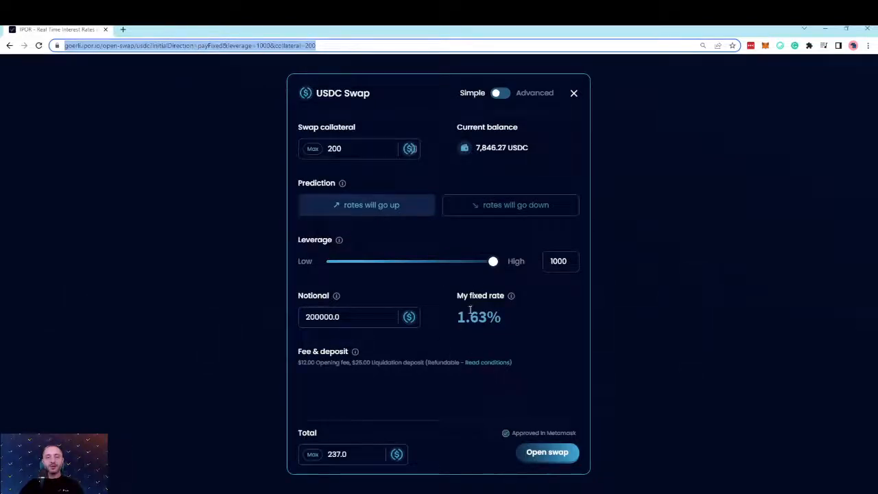
click(545, 340)
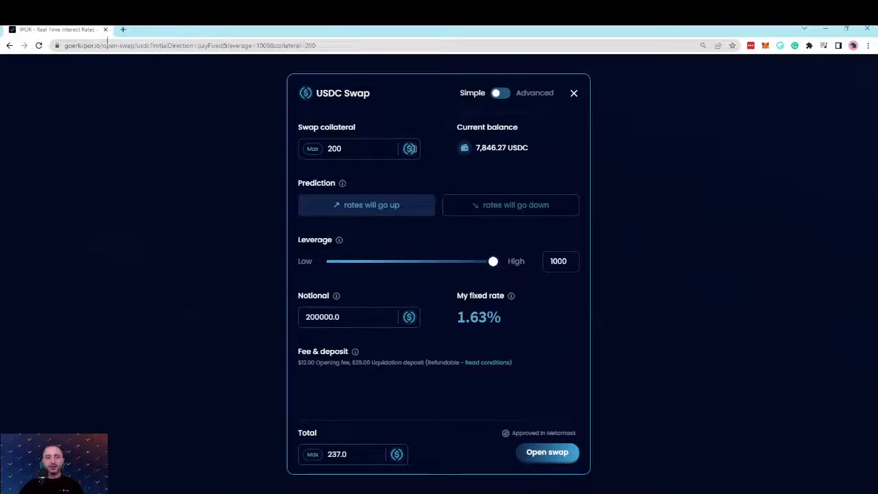
click(168, 45)
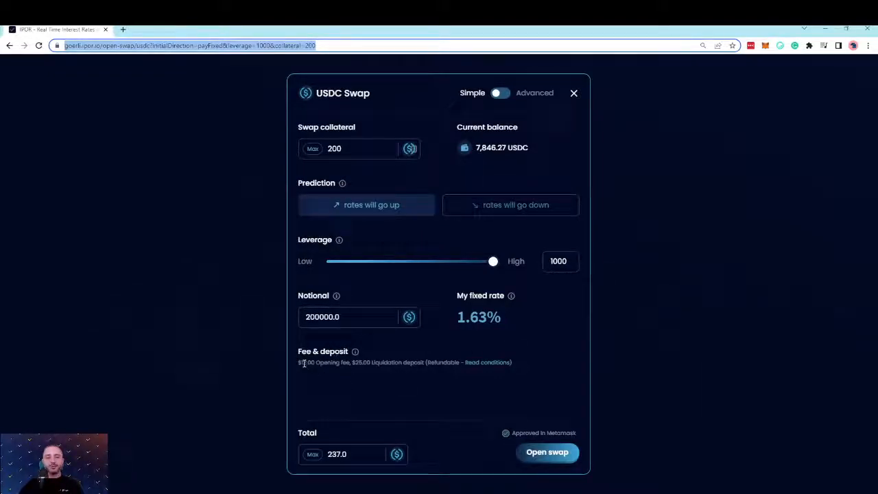
- Review the 237.0 total and the $25.00 liquidation deposit in the fee line before submitting
drag(348, 454, 328, 455)
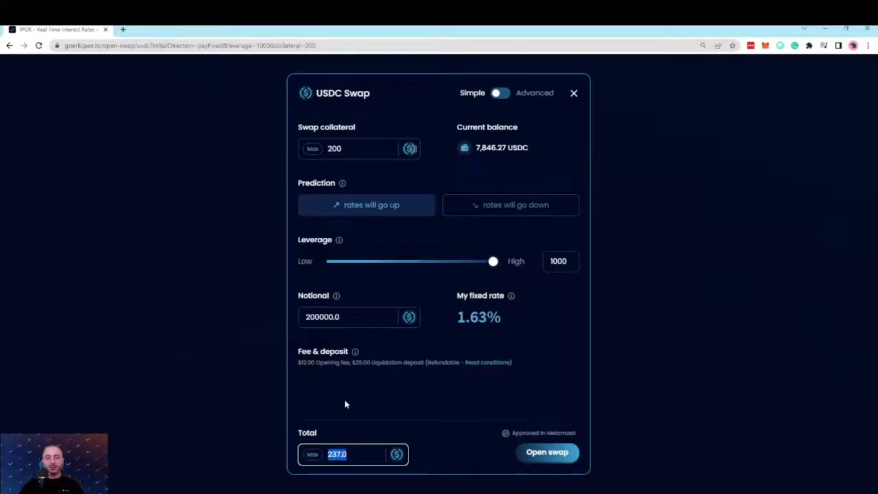
click(340, 454)
drag(340, 454, 328, 454)
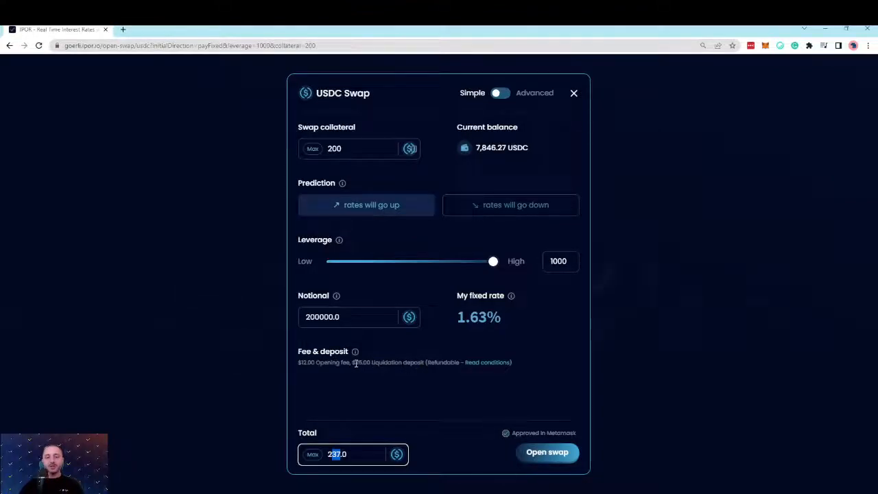
drag(356, 364, 426, 364)
click(415, 362)
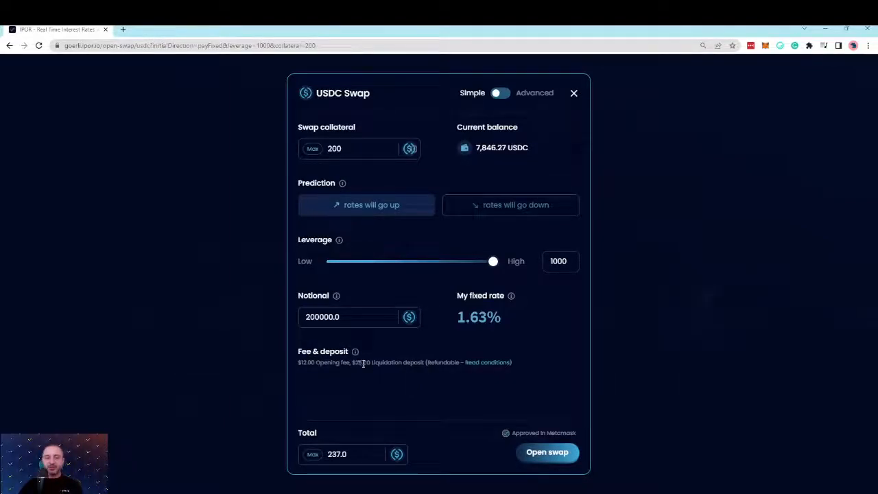
drag(351, 362, 369, 362)
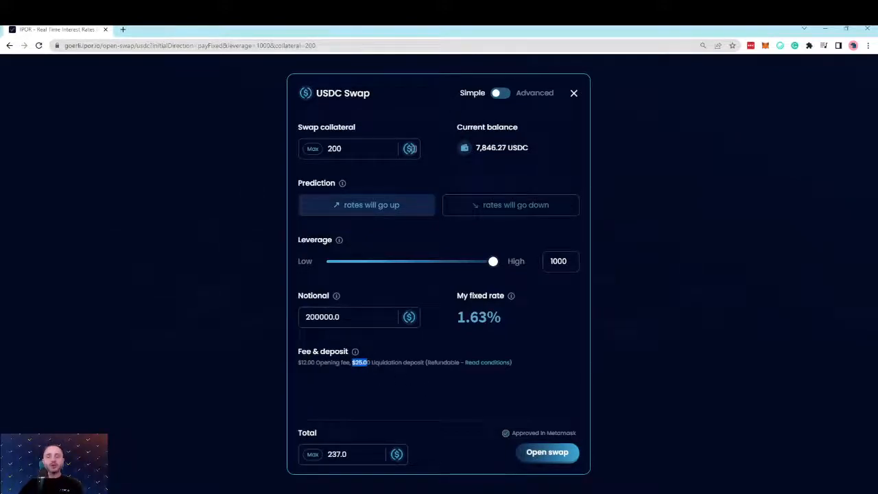
click(457, 389)
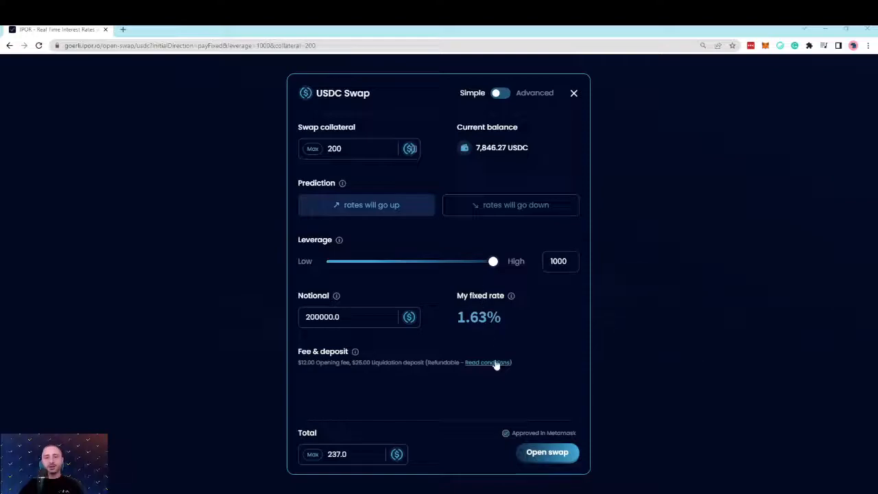
- Submit the 200 USDC, 1000x pay-fixed swap and confirm it in Metamask
click(547, 452)
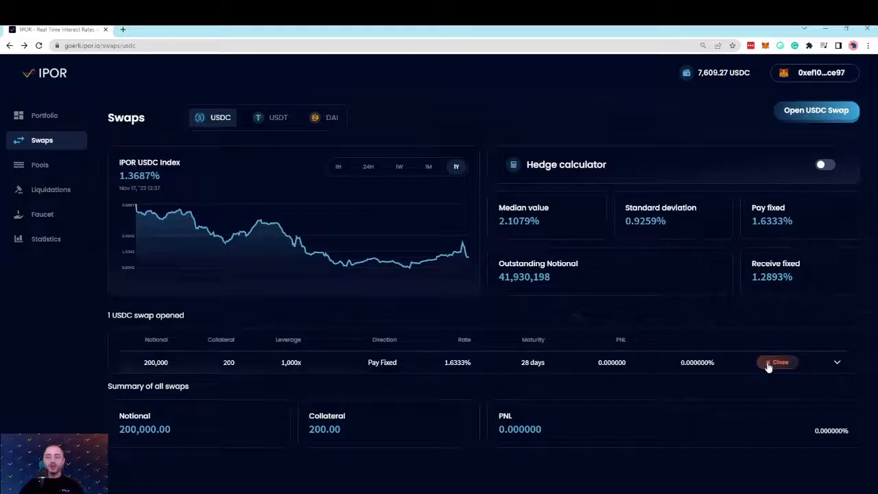
click(837, 362)
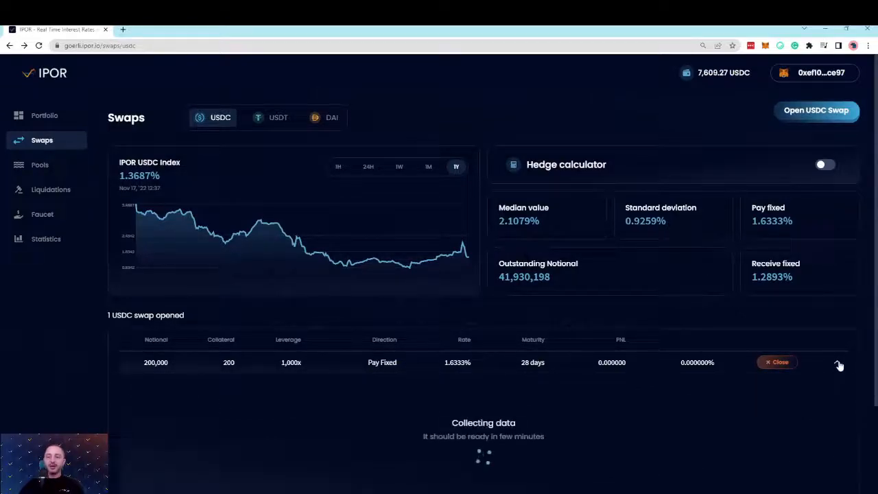
scroll(788, 329, down, 2)
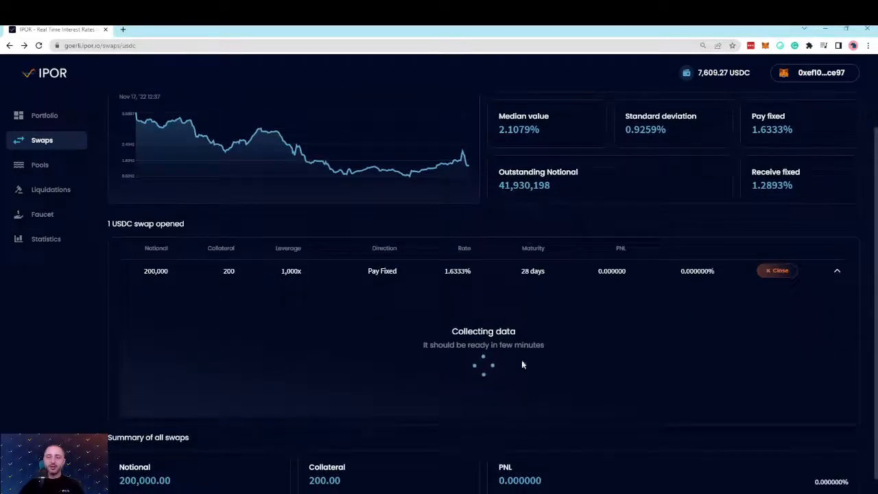
click(837, 271)
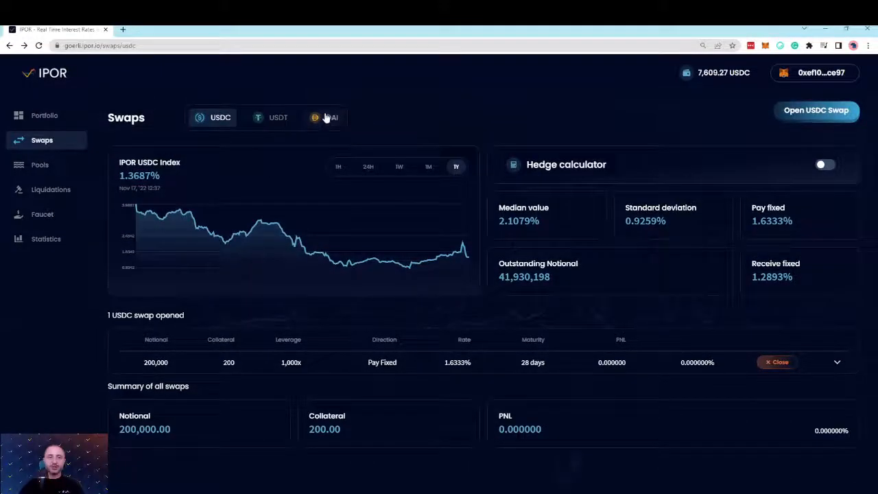
click(326, 117)
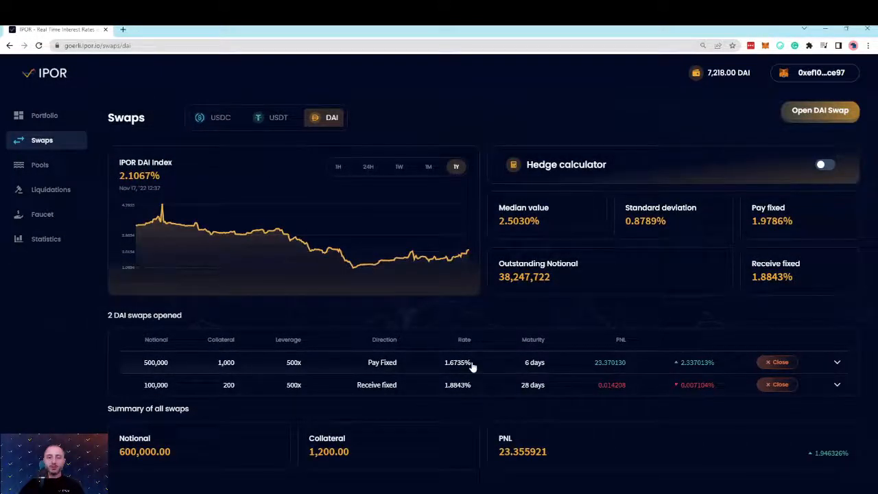
click(467, 364)
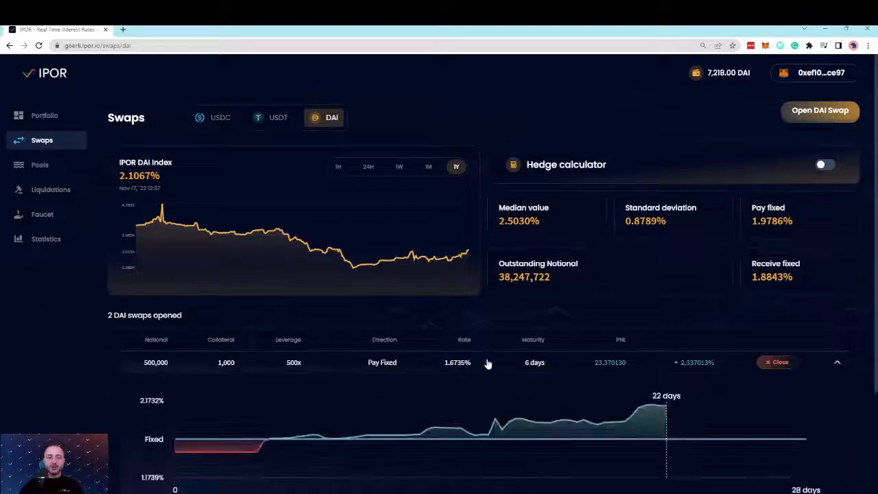
scroll(521, 350, down, 2)
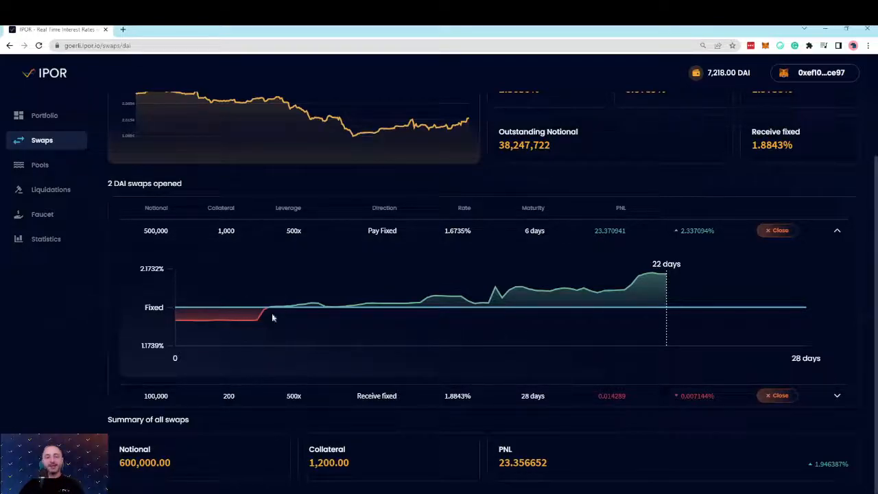
scroll(538, 306, up, 5)
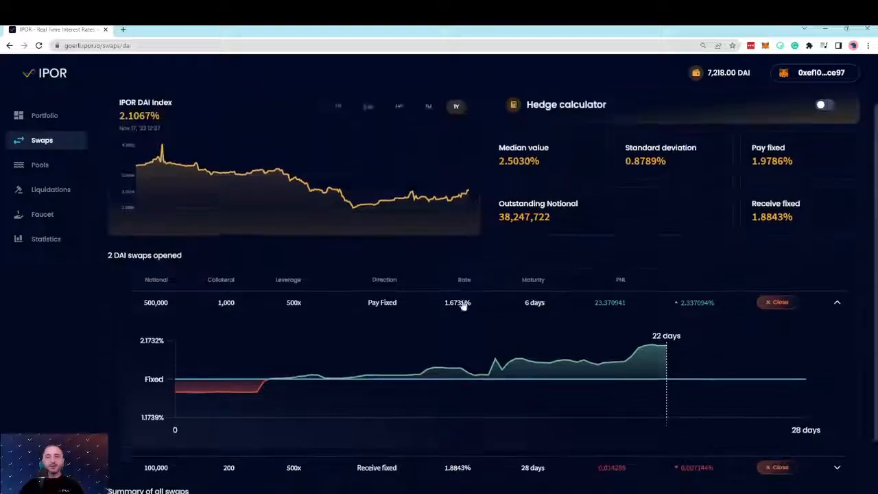
click(214, 118)
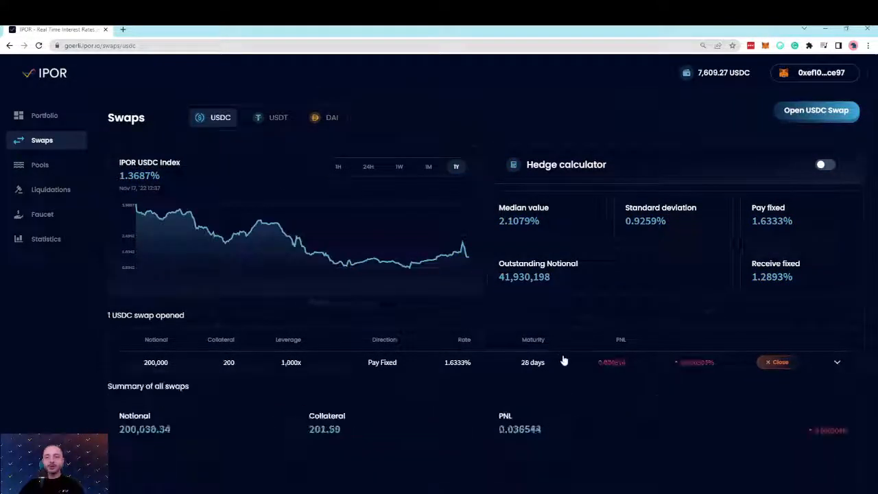
click(778, 363)
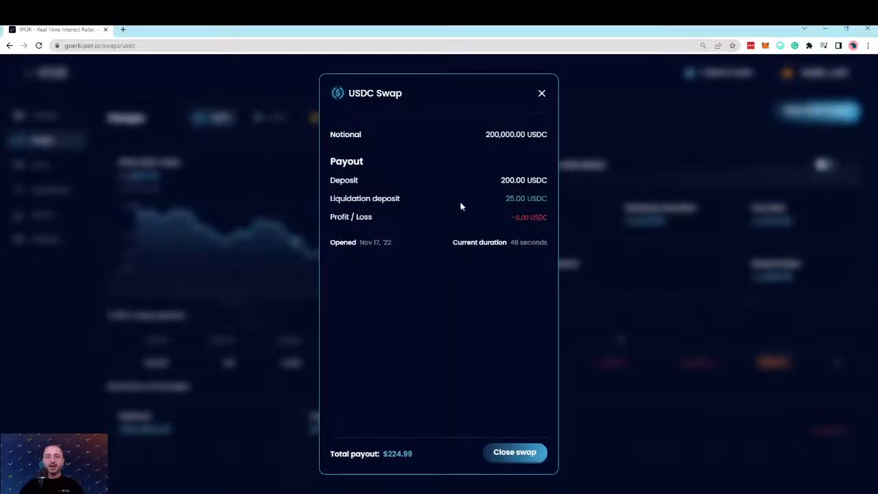
drag(504, 198, 547, 199)
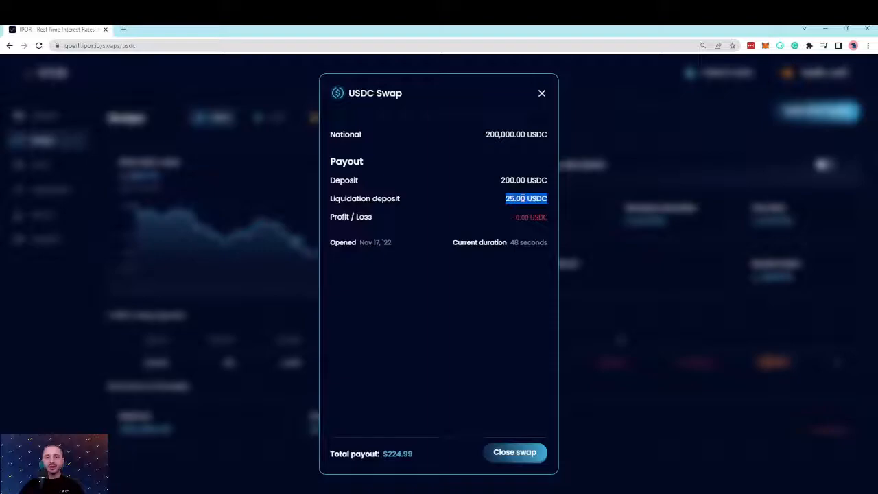
click(546, 200)
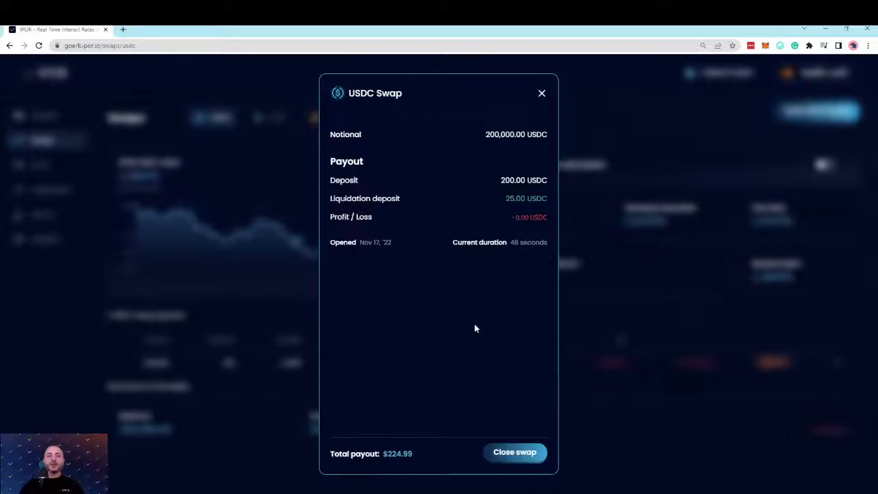
drag(359, 242, 393, 243)
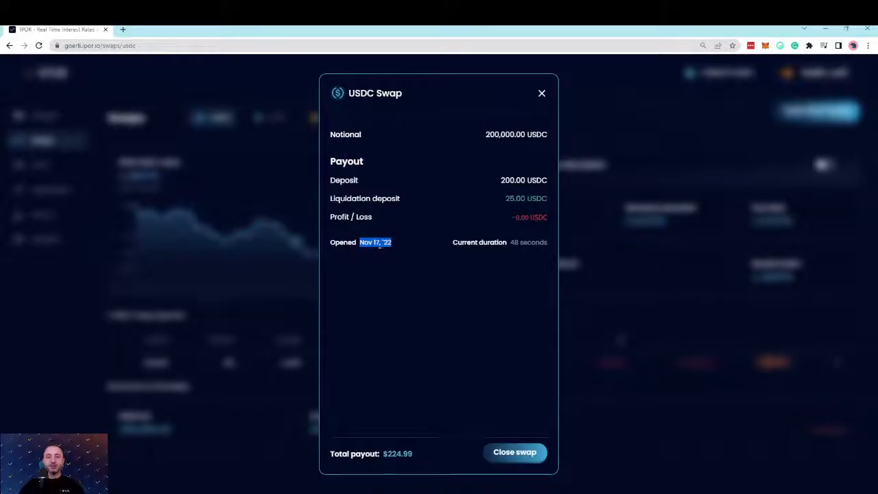
click(394, 245)
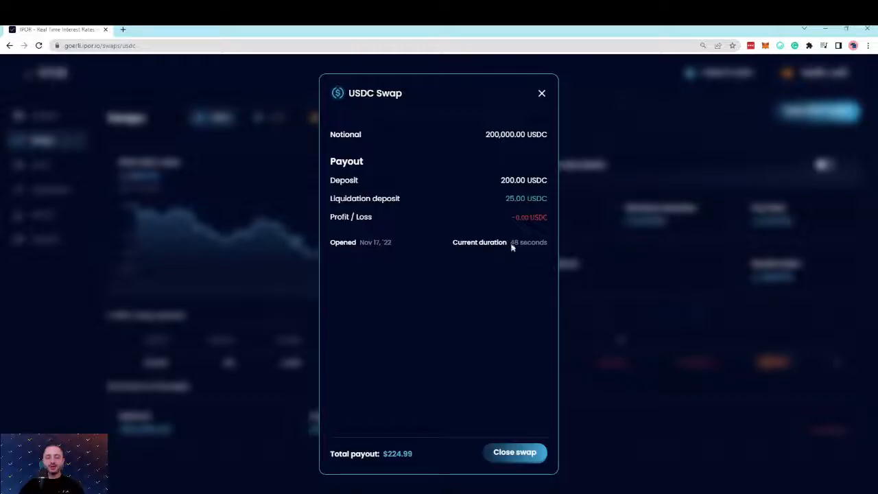
click(542, 94)
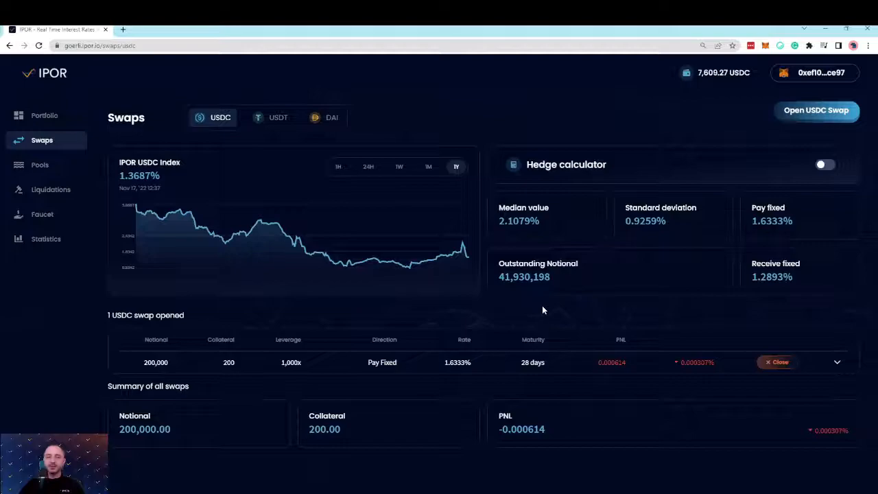